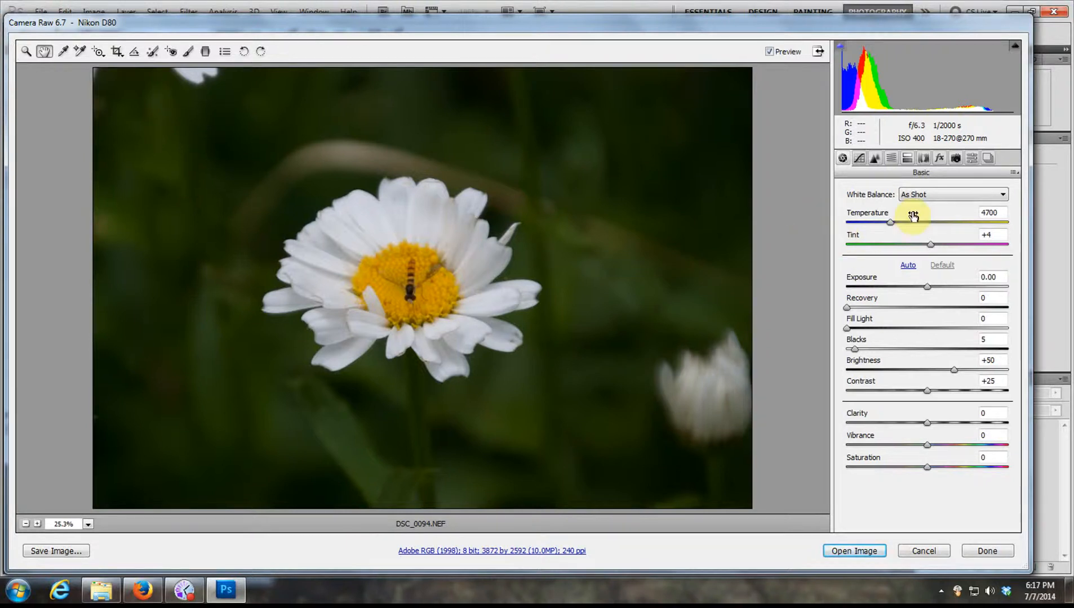
# - Try the Auto and Daylight white balance presets on the daisy photo
pyautogui.click(939, 196)
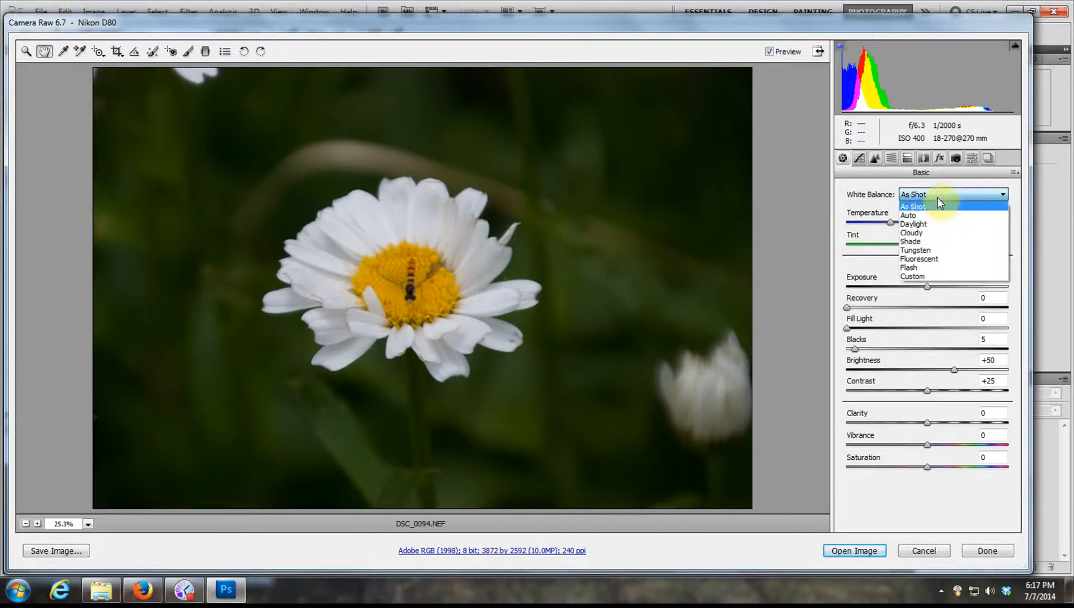
pyautogui.click(917, 217)
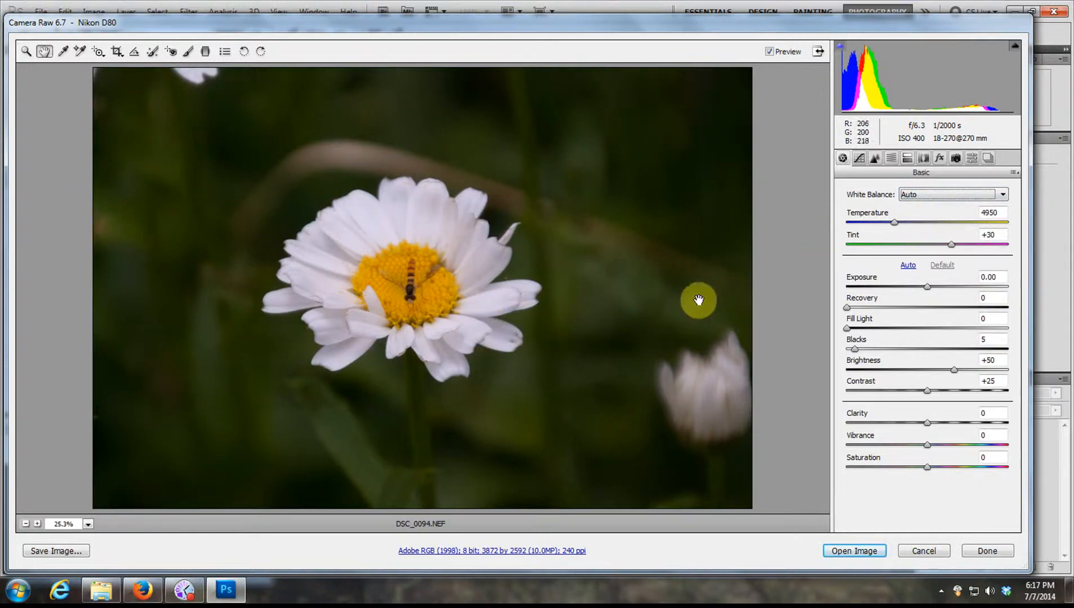
pyautogui.click(927, 196)
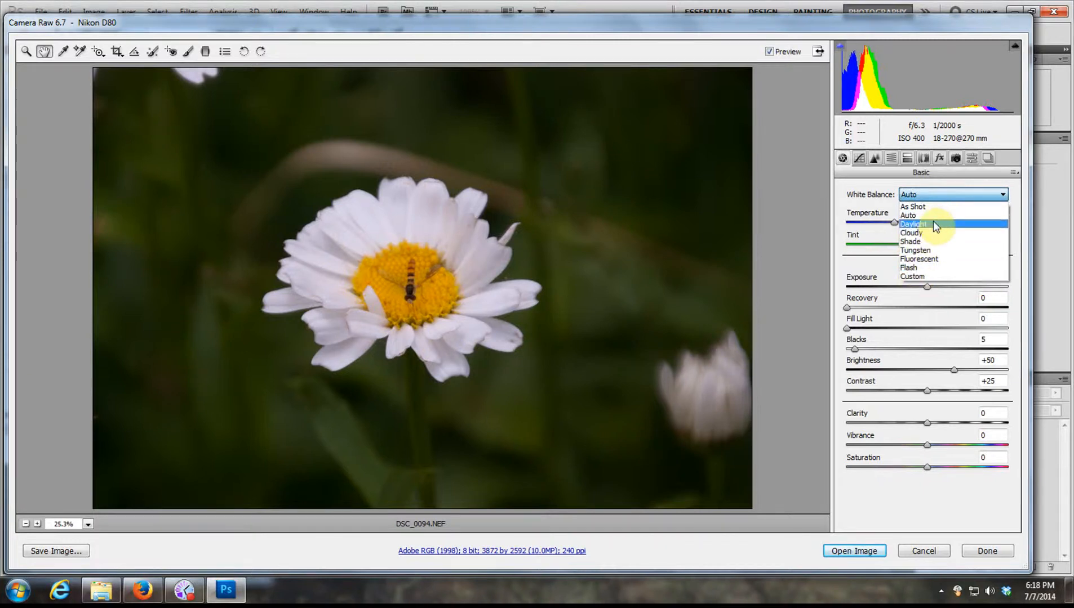
pyautogui.click(933, 224)
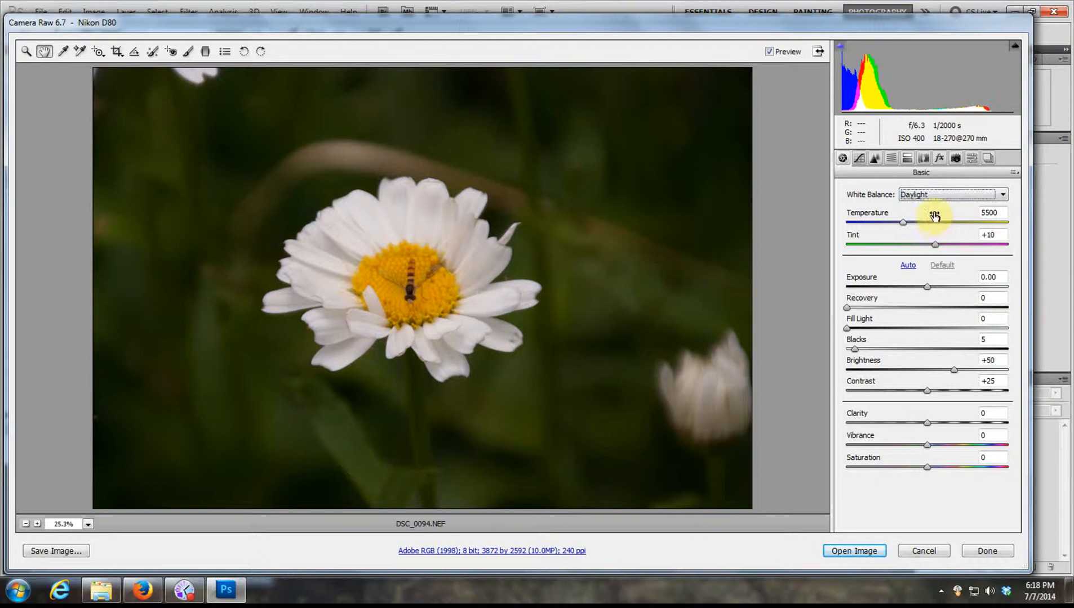
# - Restore the As Shot white balance, sample a custom white balance from a white upper petal, and apply automatic tone adjustments
pyautogui.click(64, 53)
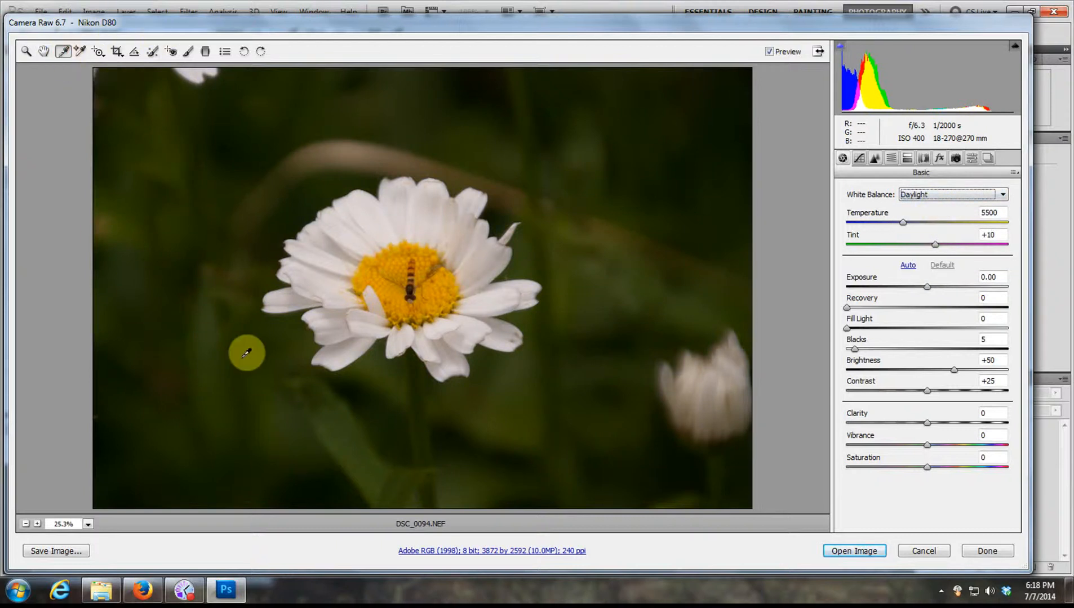
pyautogui.click(934, 193)
pyautogui.click(936, 204)
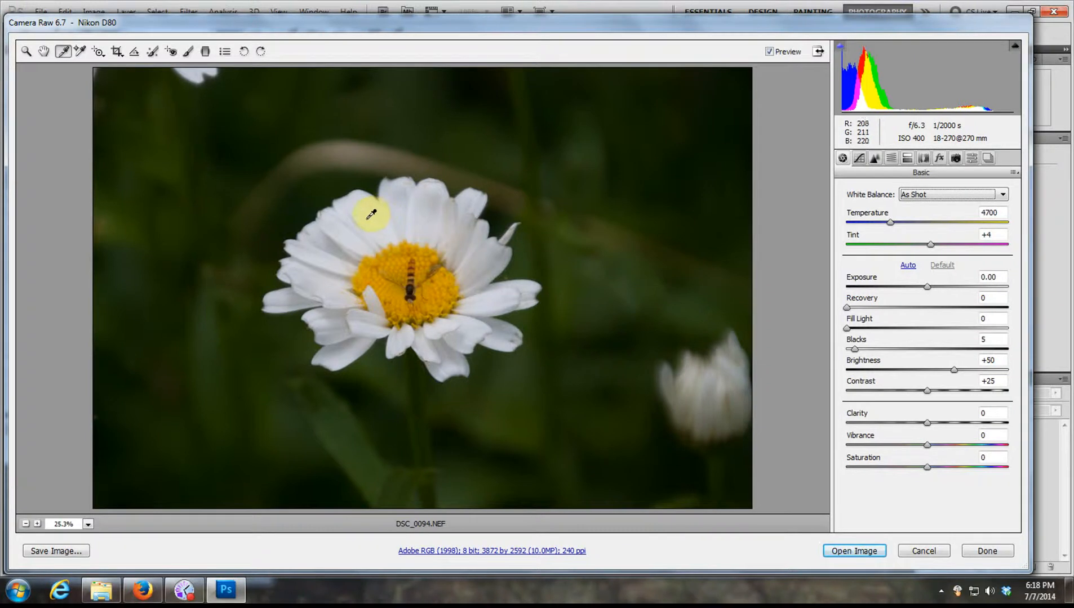
pyautogui.click(370, 214)
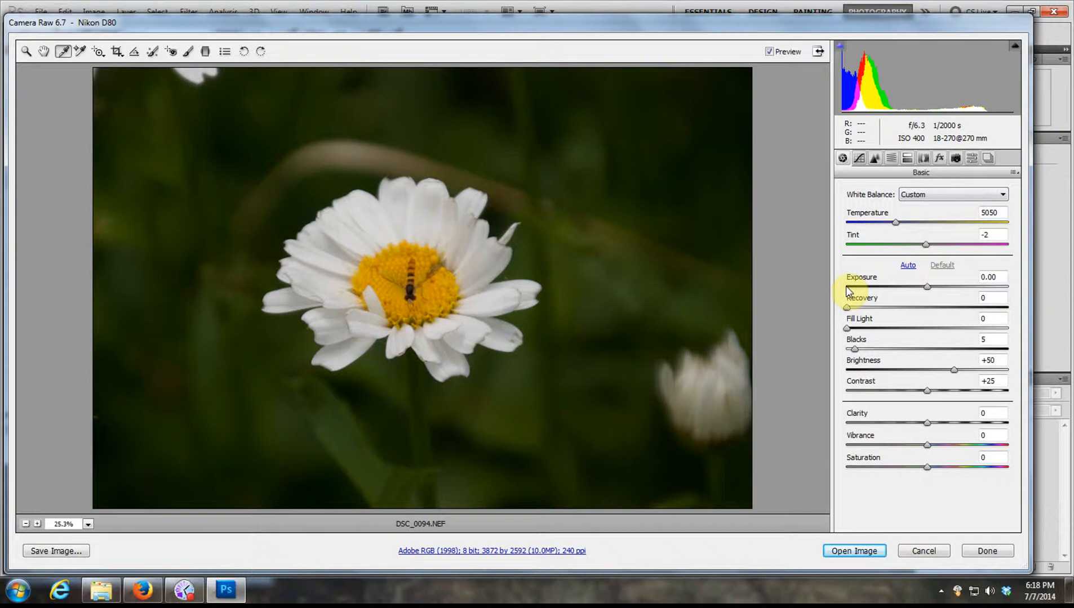
pyautogui.click(908, 270)
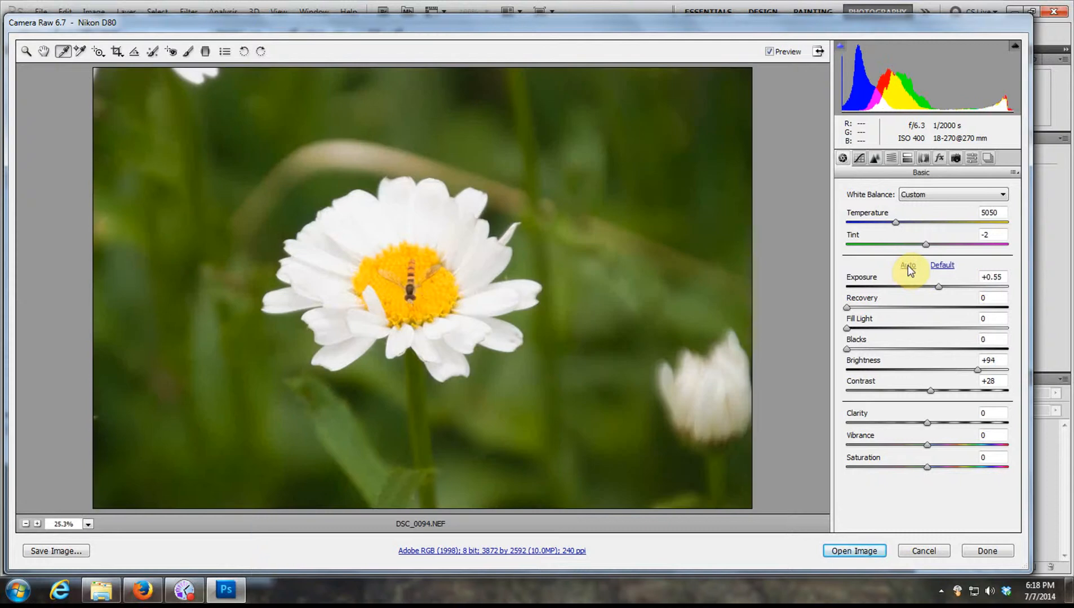
# - Try Blacks at 18 and return it to 0
pyautogui.click(847, 349)
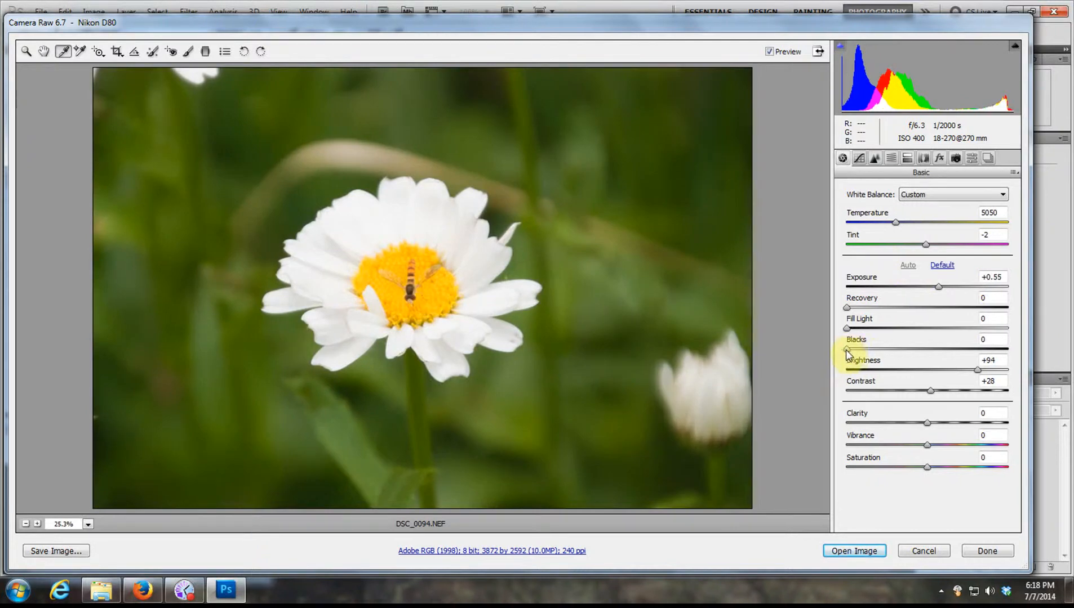
pyautogui.moveTo(851, 349); pyautogui.dragTo(877, 355)
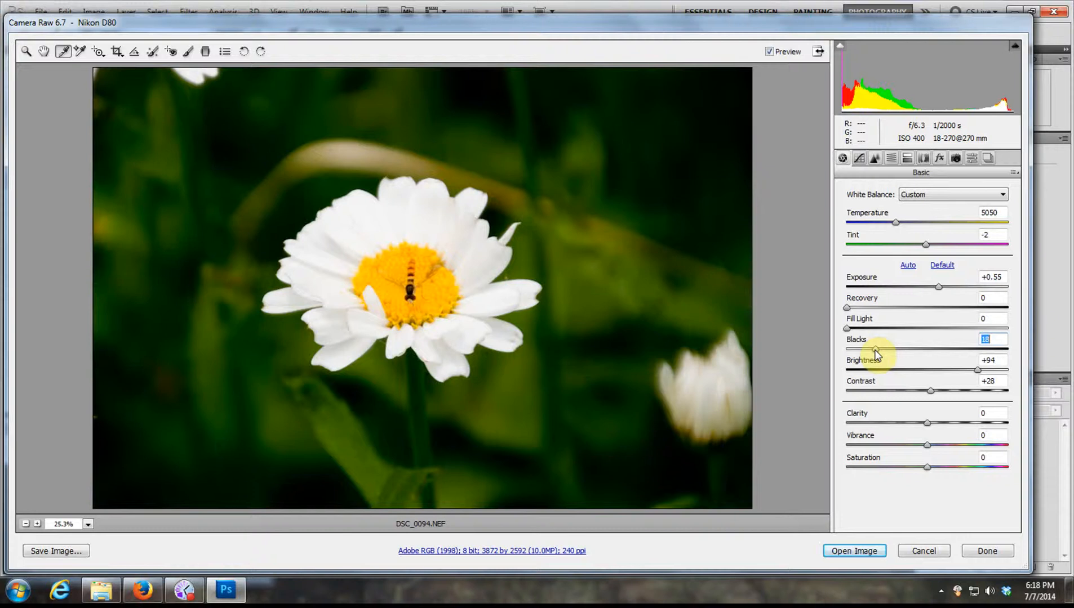
pyautogui.moveTo(876, 354); pyautogui.dragTo(843, 359)
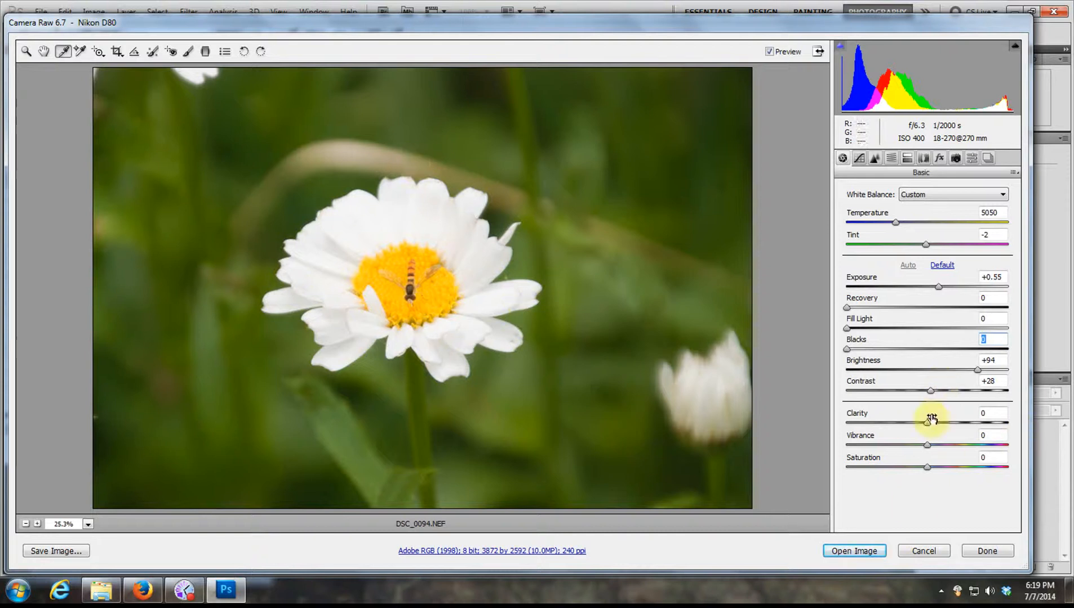
# - Set Clarity to +55 and Vibrance to +41, trying the maximum Vibrance of +100 along the way
pyautogui.moveTo(927, 424); pyautogui.dragTo(972, 421)
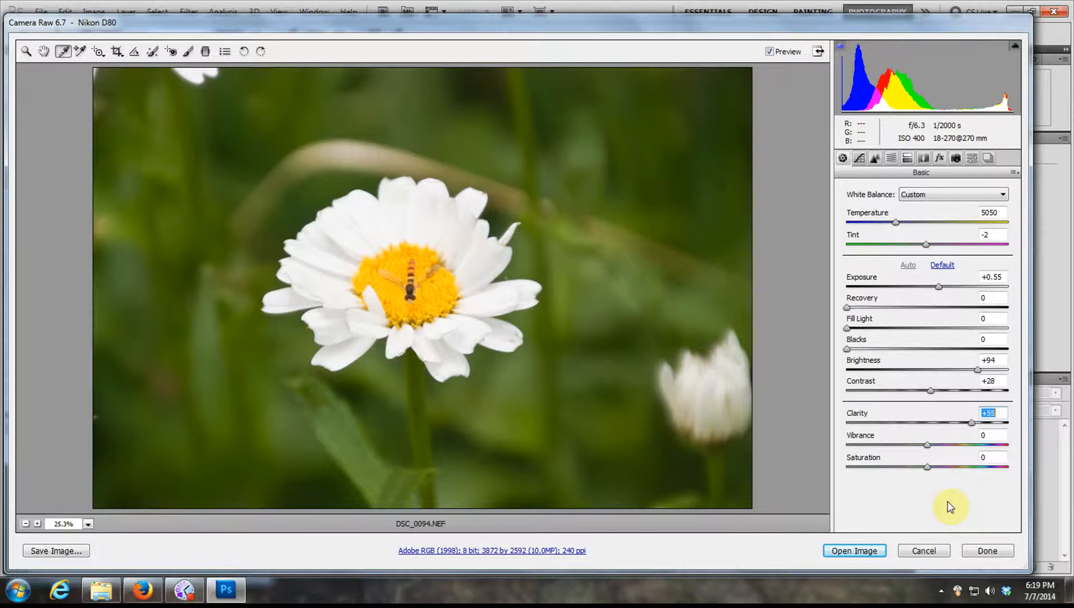
pyautogui.click(926, 446)
pyautogui.moveTo(926, 446); pyautogui.dragTo(961, 449)
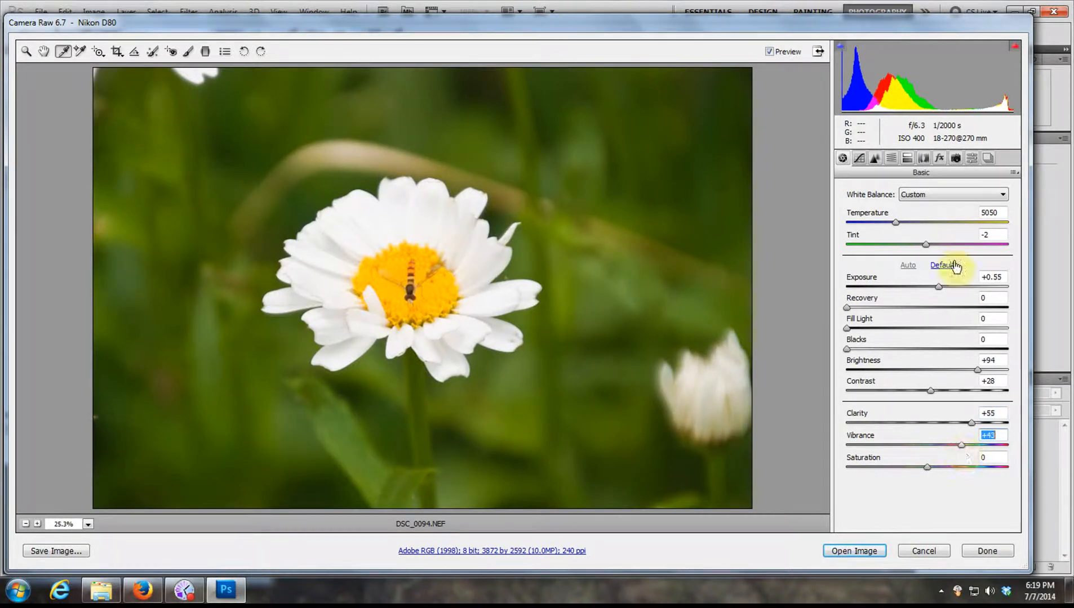
pyautogui.moveTo(957, 446); pyautogui.dragTo(1024, 444)
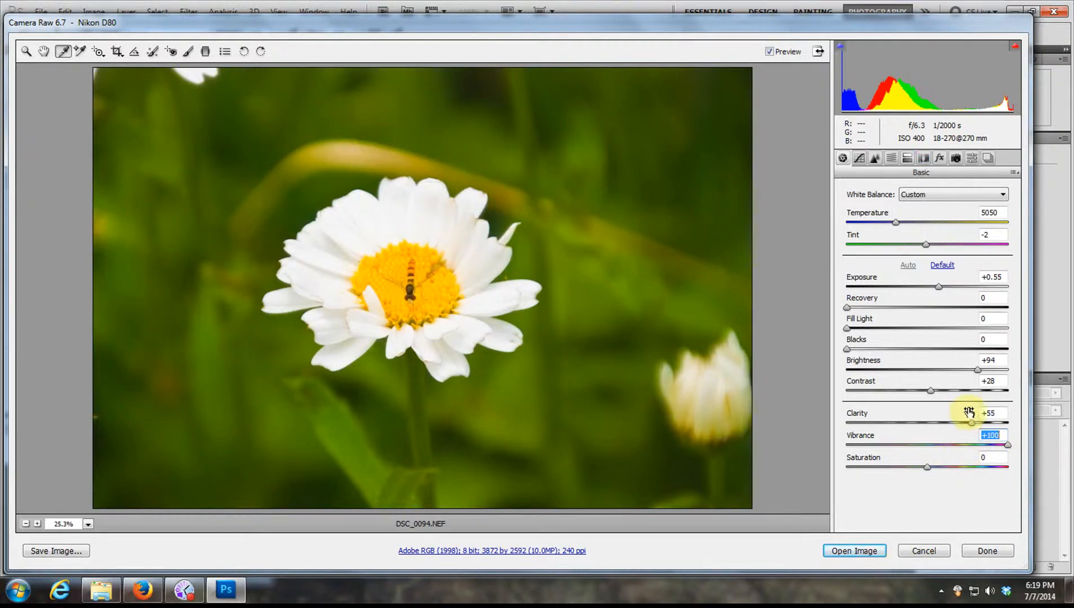
pyautogui.moveTo(1008, 445)
pyautogui.mouseDown()
pyautogui.moveTo(926, 449)
pyautogui.moveTo(959, 446)
pyautogui.mouseUp()
pyautogui.click(959, 445)
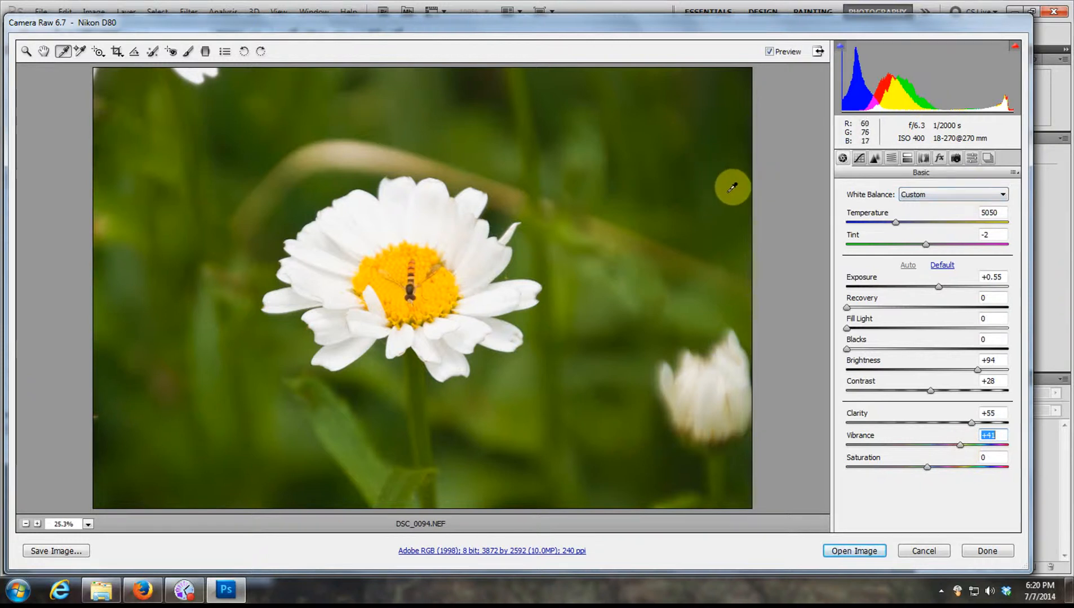
# - Heal the spot in the green background above the bud with Spot Removal, adjusting the radius and moving the sample area above it
pyautogui.click(153, 51)
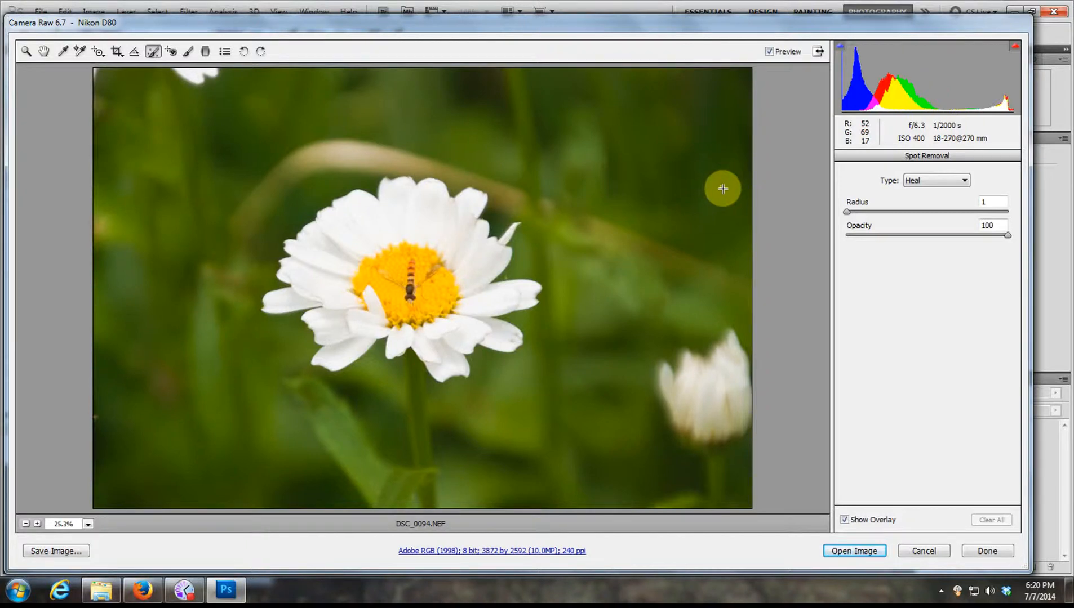
pyautogui.moveTo(725, 191); pyautogui.dragTo(725, 192)
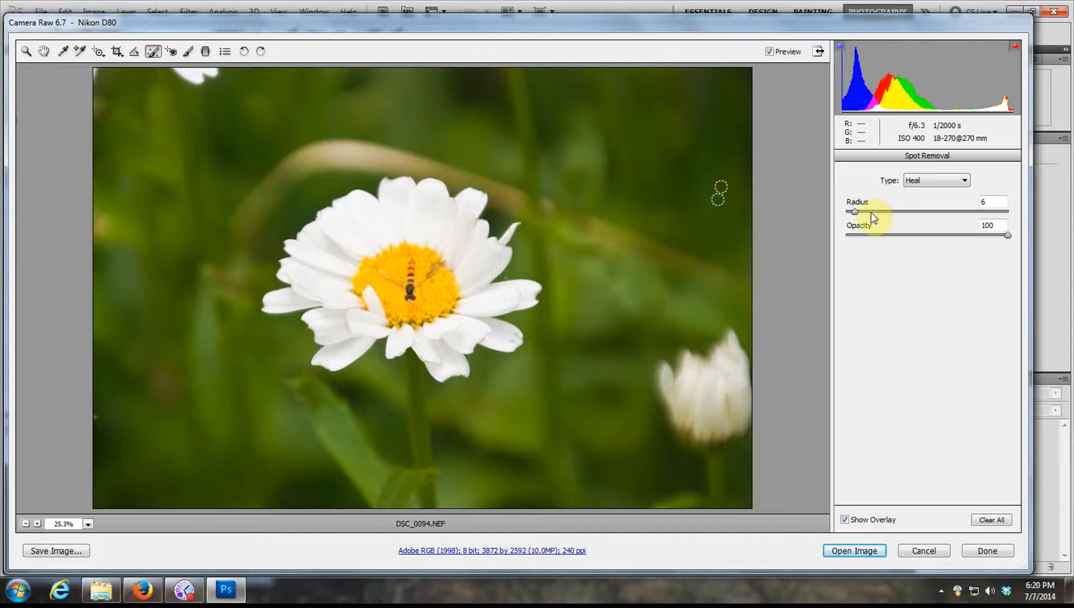
pyautogui.moveTo(854, 215)
pyautogui.mouseDown()
pyautogui.moveTo(871, 214)
pyautogui.moveTo(859, 213)
pyautogui.mouseUp()
pyautogui.moveTo(718, 198)
pyautogui.mouseDown()
pyautogui.moveTo(715, 166)
pyautogui.moveTo(724, 173)
pyautogui.mouseUp()
pyautogui.click(39, 52)
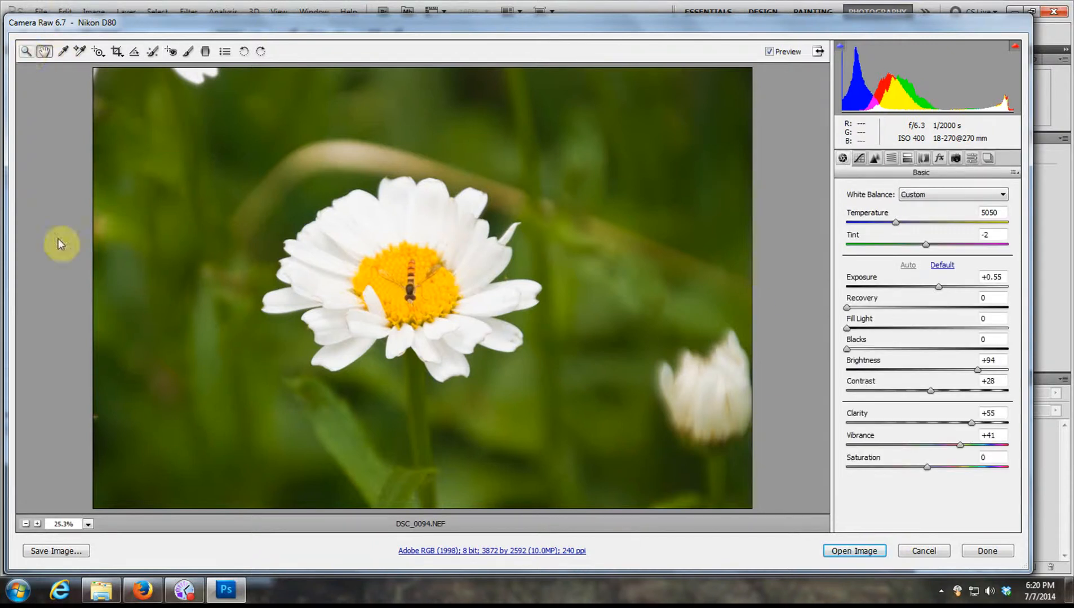
# - Enable lens profile corrections with the Default setup and turn on chromatic aberration removal
pyautogui.click(923, 159)
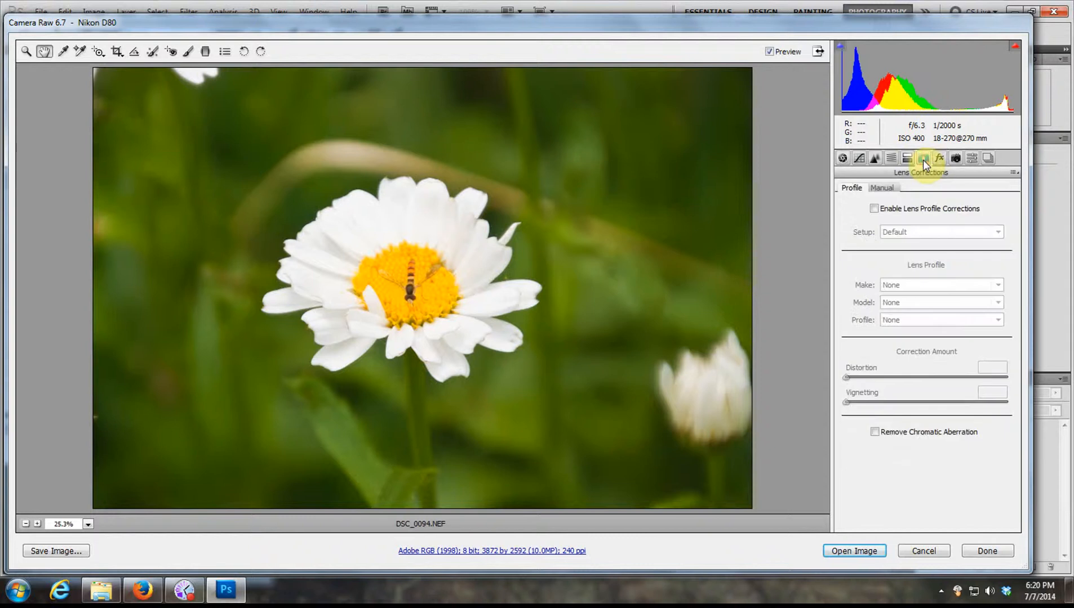
pyautogui.click(874, 210)
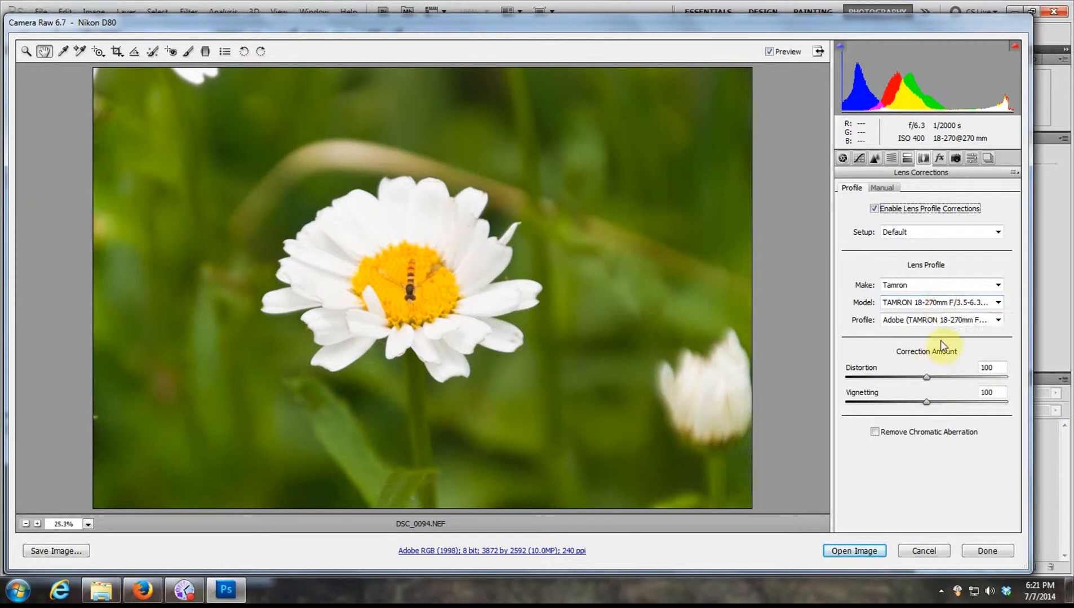
pyautogui.click(875, 433)
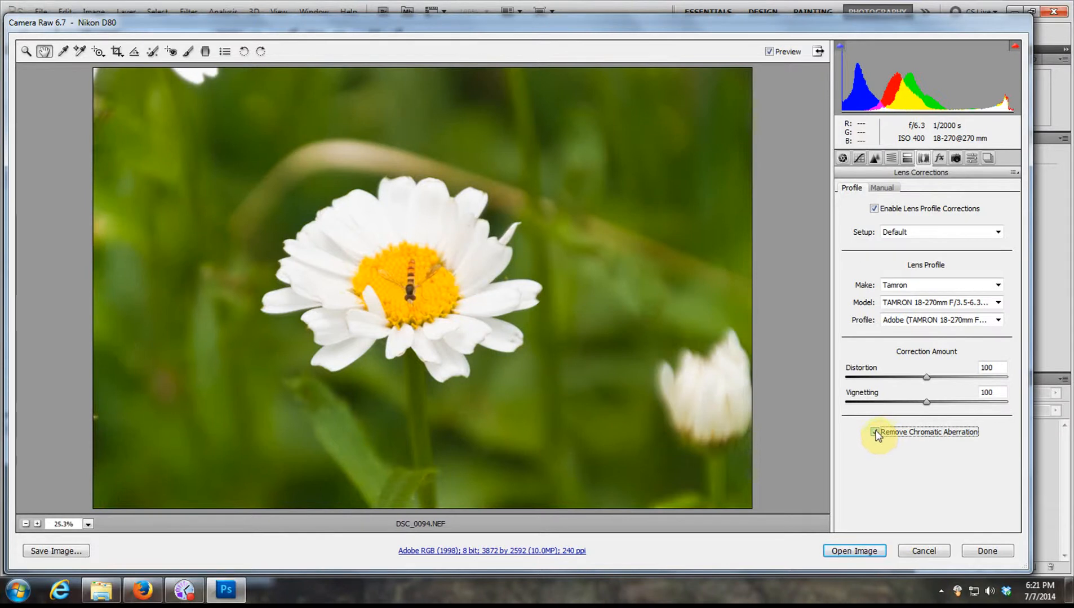
# - Set Luminance noise reduction to 23 after trying it at 100, keeping Luminance Detail at 50
pyautogui.click(875, 159)
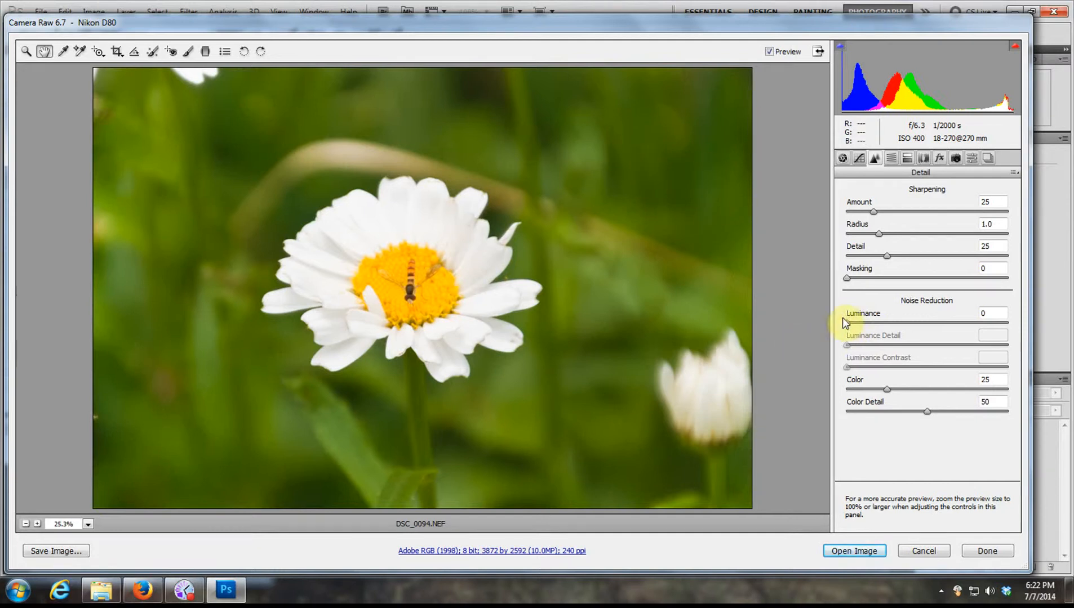
pyautogui.moveTo(848, 324); pyautogui.dragTo(891, 325)
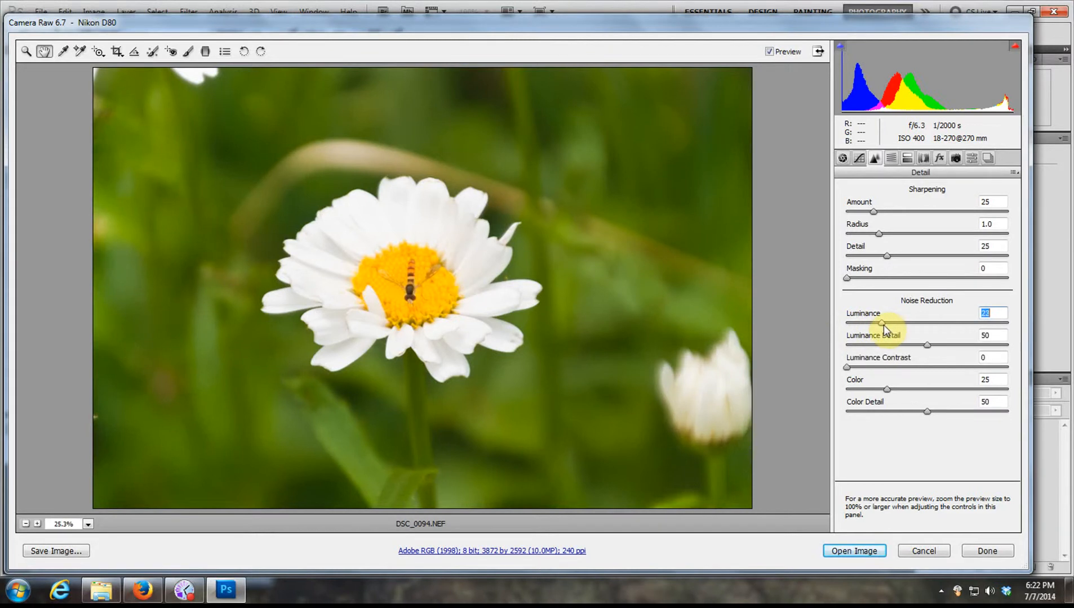
pyautogui.moveTo(884, 324); pyautogui.dragTo(876, 324)
pyautogui.moveTo(879, 323); pyautogui.dragTo(1032, 323)
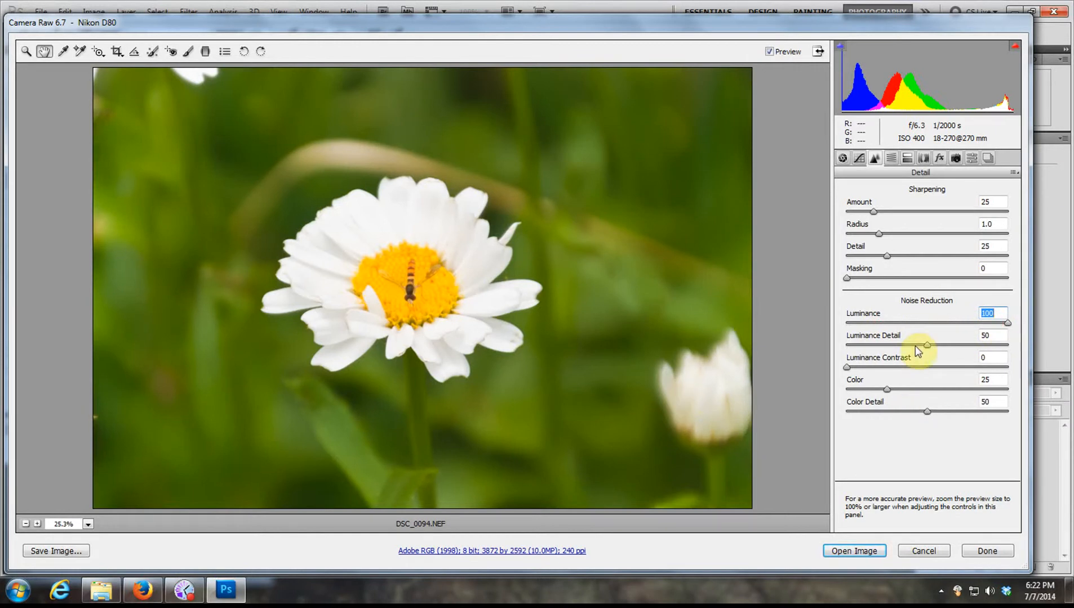
pyautogui.moveTo(928, 345)
pyautogui.mouseDown()
pyautogui.moveTo(863, 347)
pyautogui.moveTo(960, 349)
pyautogui.moveTo(904, 348)
pyautogui.moveTo(918, 351)
pyautogui.mouseUp()
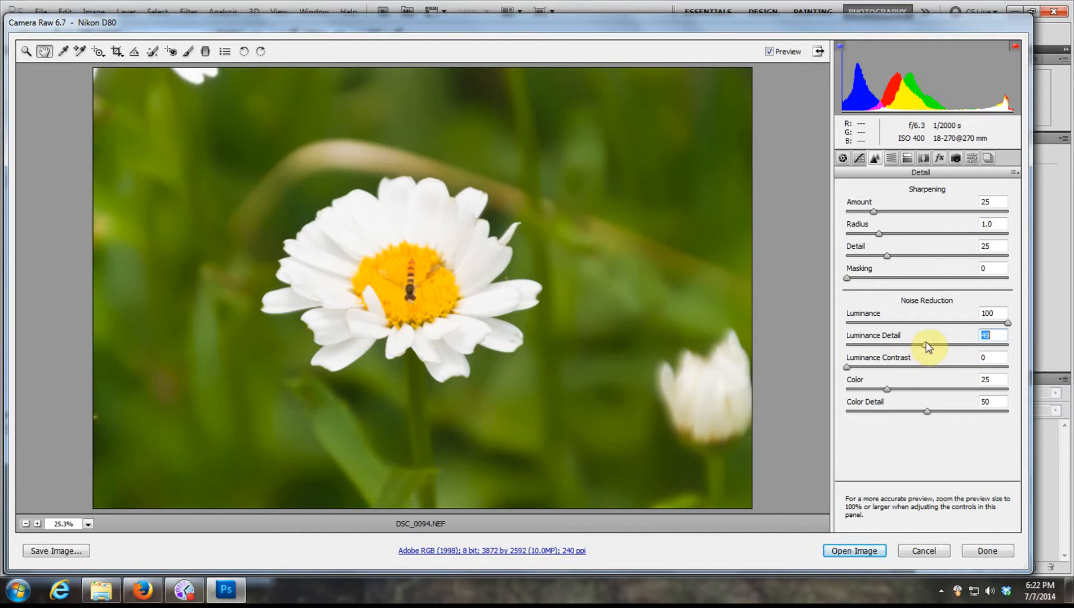
pyautogui.moveTo(926, 341); pyautogui.dragTo(928, 342)
pyautogui.moveTo(1009, 325); pyautogui.dragTo(886, 325)
# - Try raising the parametric tone curve's Highlights to +3, reset the value to 0, and return to the Basic adjustments
pyautogui.click(843, 159)
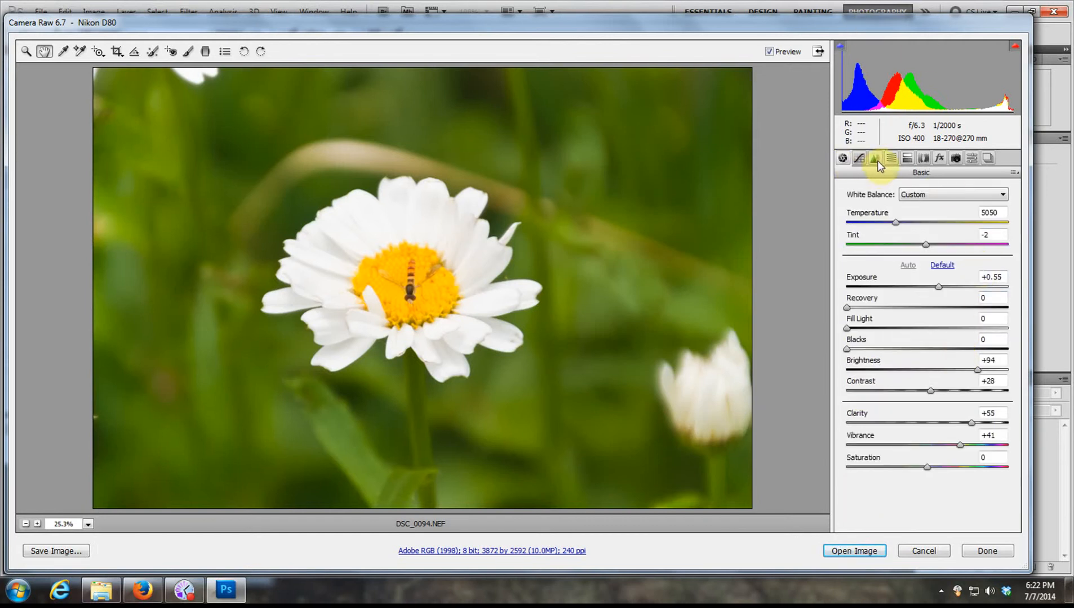
pyautogui.click(860, 159)
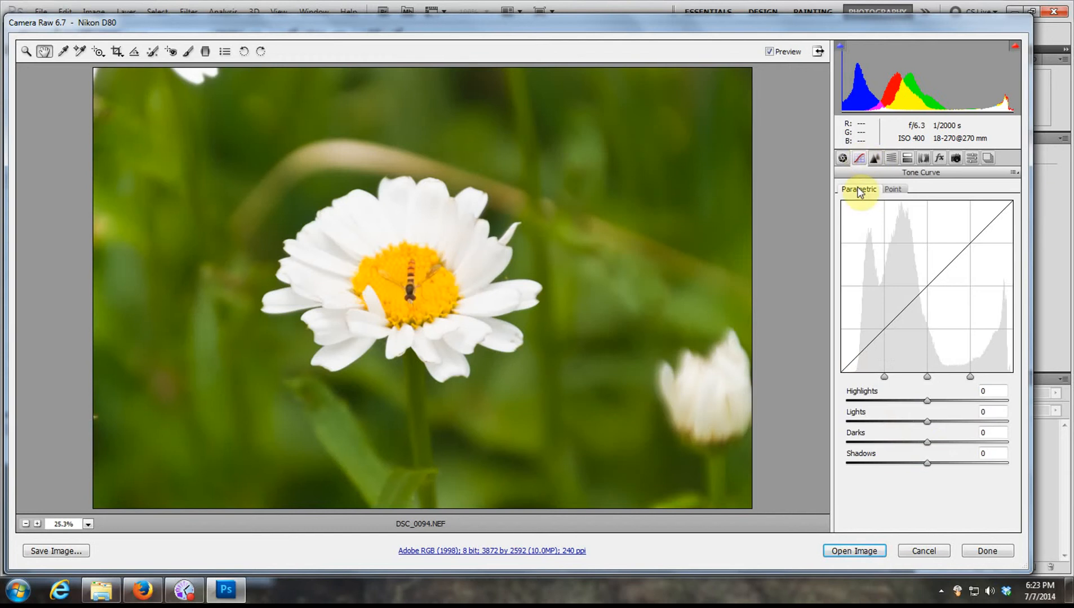
pyautogui.moveTo(928, 401)
pyautogui.mouseDown()
pyautogui.moveTo(972, 400)
pyautogui.moveTo(930, 408)
pyautogui.mouseUp()
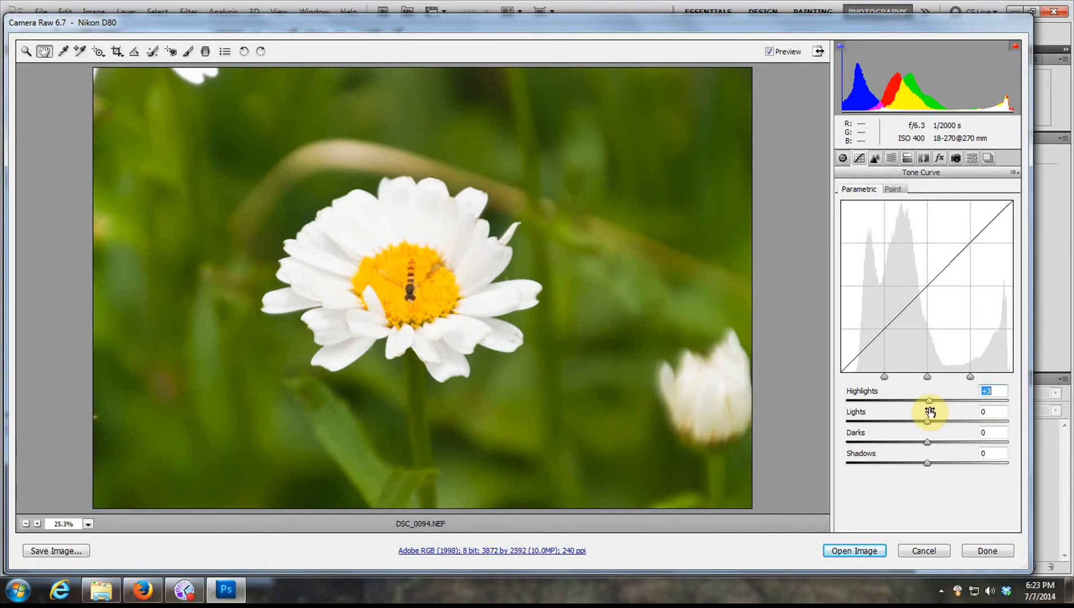
pyautogui.write('0')
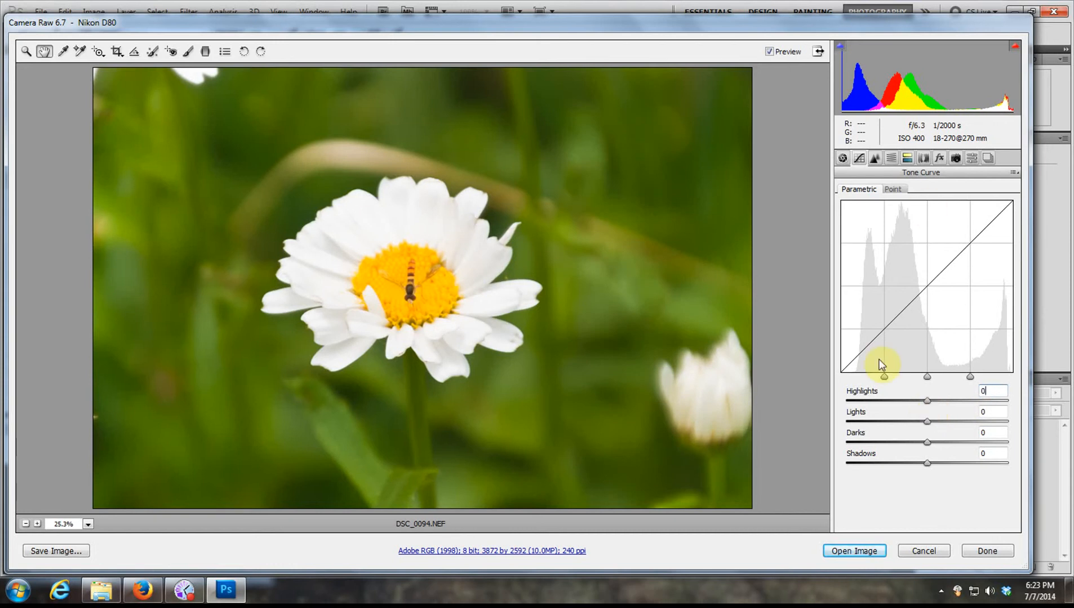
pyautogui.click(843, 158)
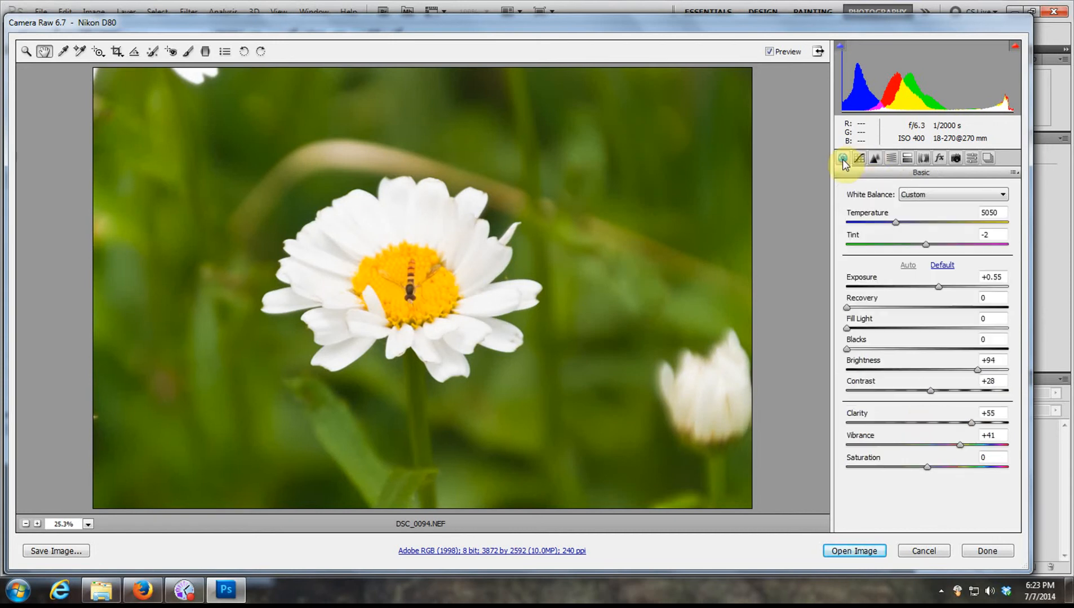